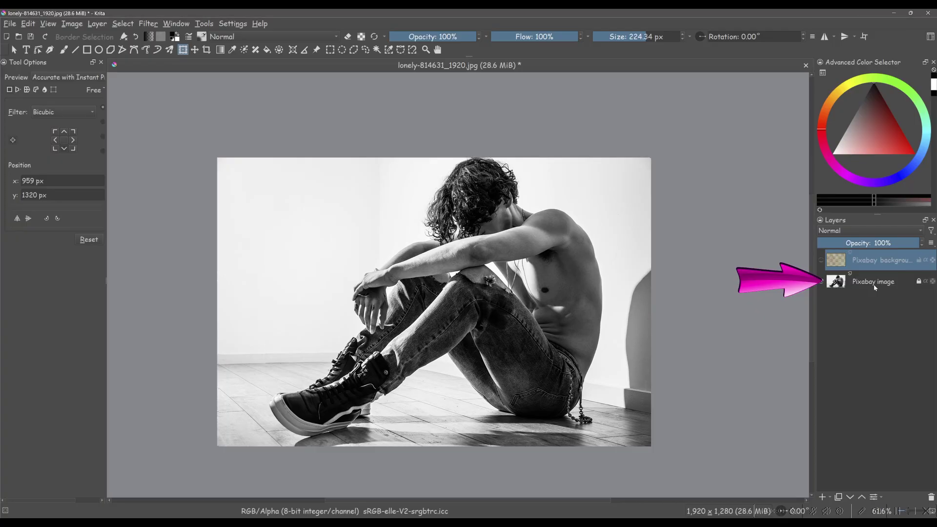
# Show the Pixabay background bokeh layer and set its saturation to -100 in HSV/HSL Adjustment
pyautogui.click(821, 261)
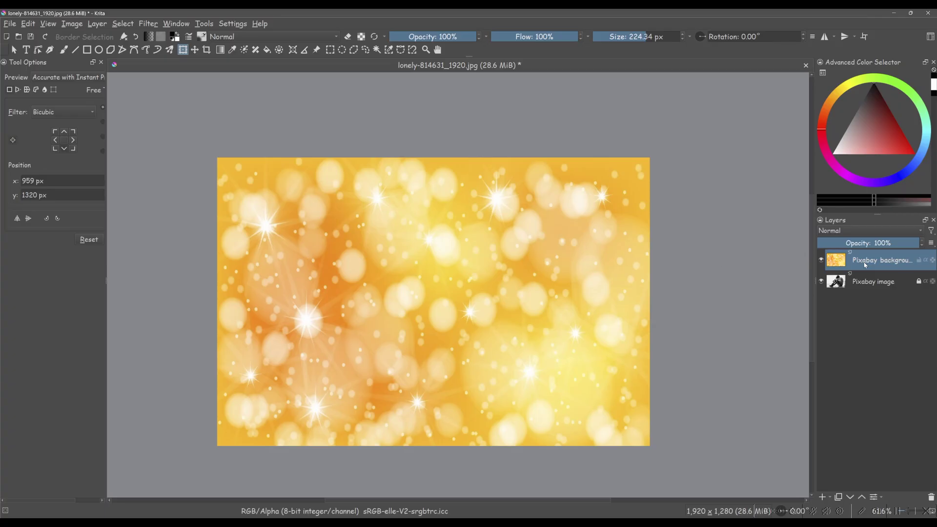
pyautogui.hotkey('ctrl', 'u')
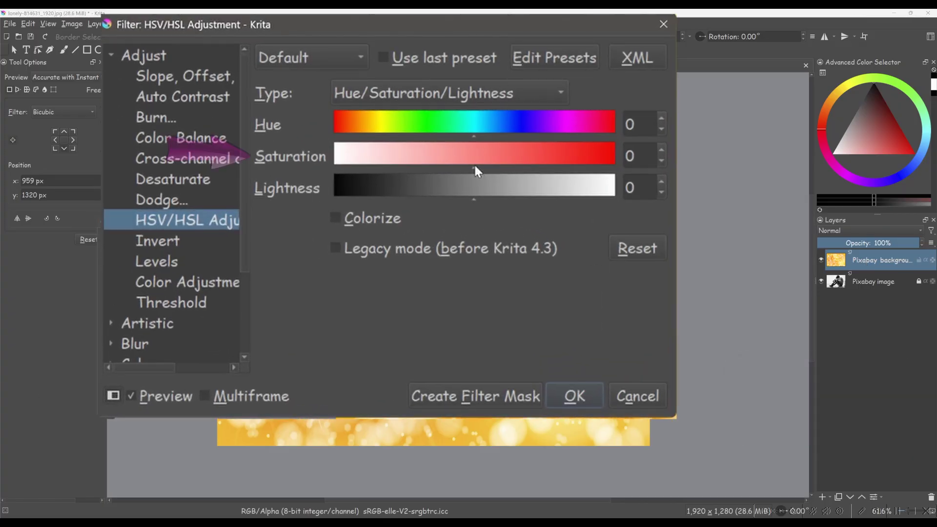
pyautogui.moveTo(473, 164); pyautogui.dragTo(334, 165)
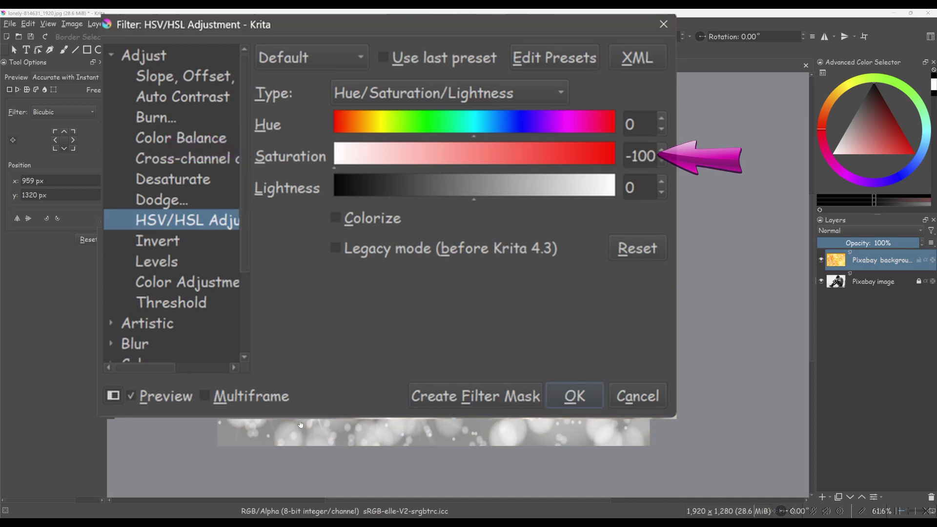
pyautogui.click(335, 408)
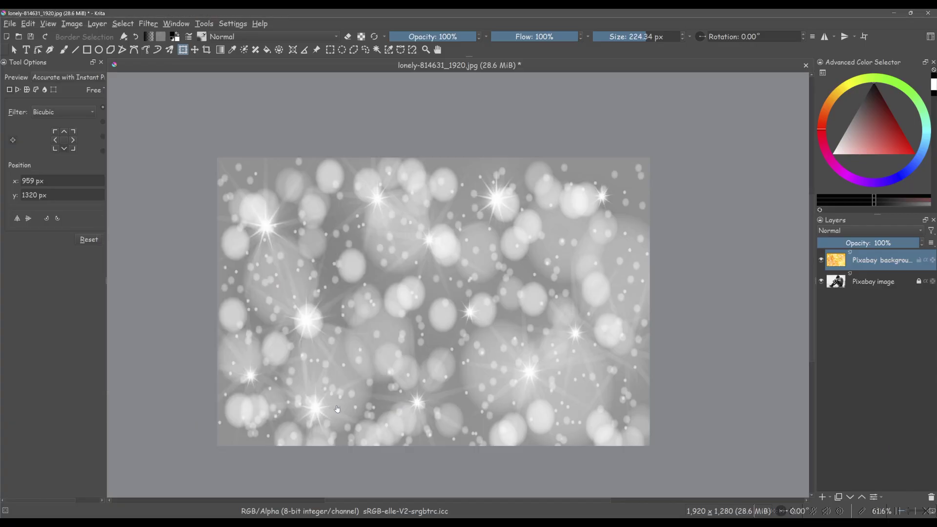
# Darken the bokeh with a curve point moved from input 164 to output 121
pyautogui.hotkey('ctrl', 'm')
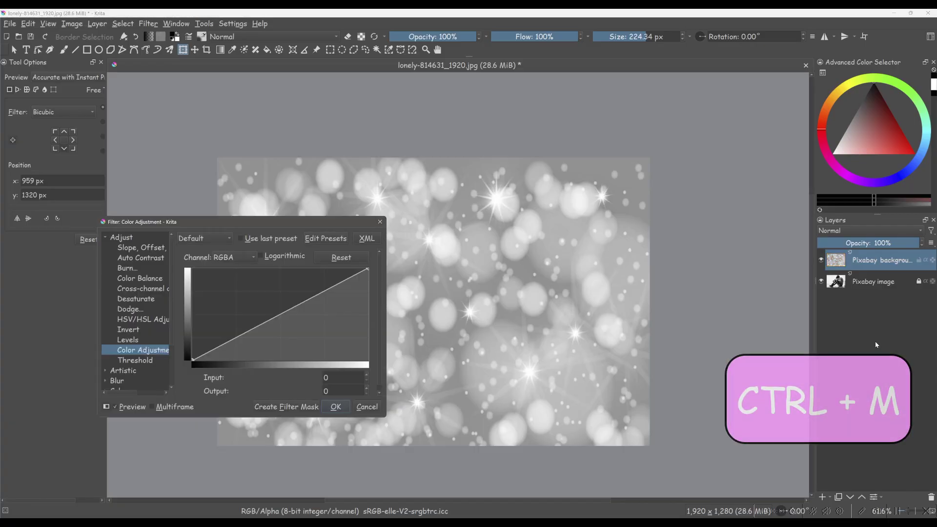
pyautogui.moveTo(282, 316); pyautogui.dragTo(306, 317)
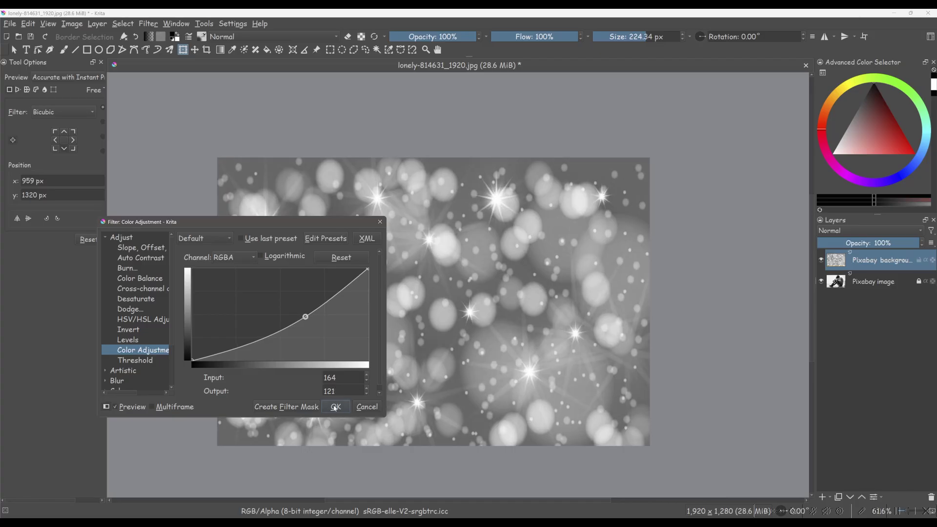
pyautogui.click(335, 407)
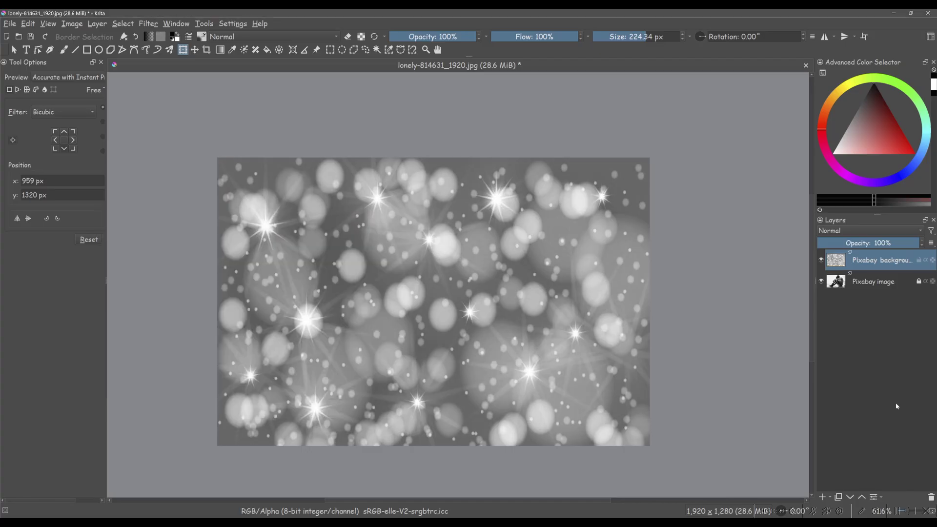
# Set the bokeh layer's blend mode to Burn and toggle its visibility to compare
pyautogui.click(846, 230)
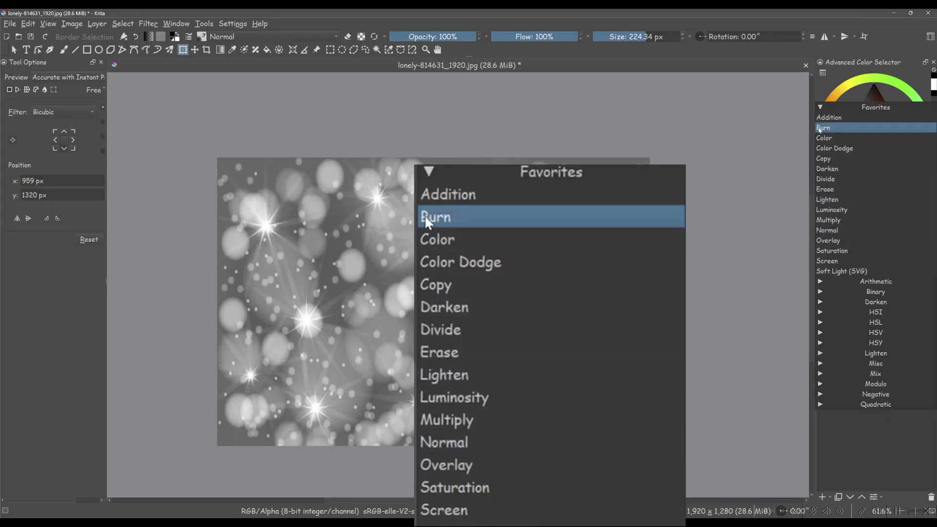
pyautogui.click(825, 128)
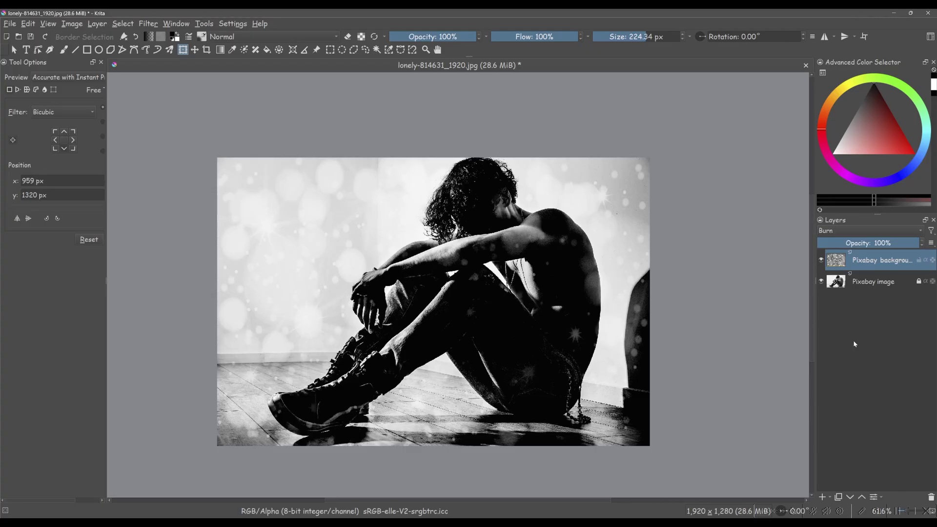
pyautogui.click(821, 261)
pyautogui.click(822, 260)
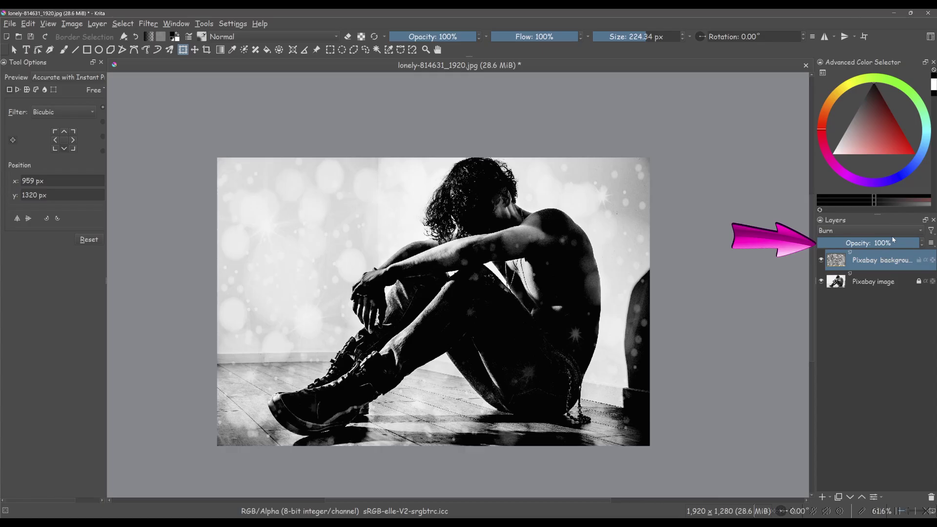
pyautogui.moveTo(902, 242)
pyautogui.mouseDown()
pyautogui.moveTo(893, 243)
pyautogui.moveTo(905, 243)
pyautogui.mouseUp()
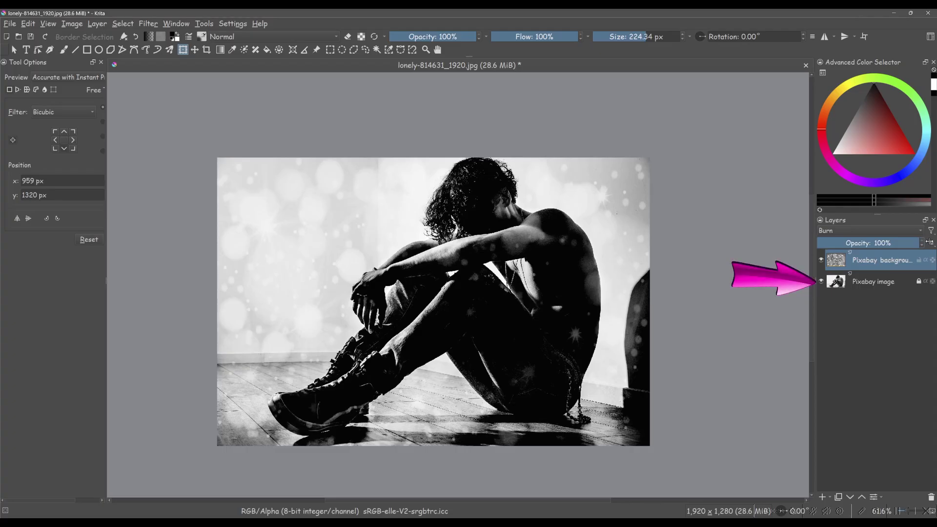
# Duplicate the Pixabay image layer and brighten the copy with a curve (input 68 → output 102)
pyautogui.click(869, 282)
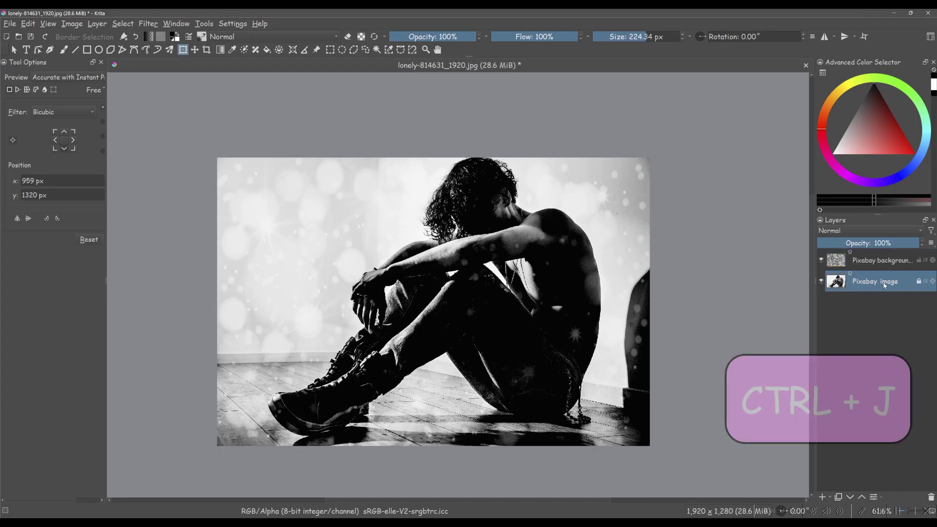
pyautogui.hotkey('ctrl', 'j')
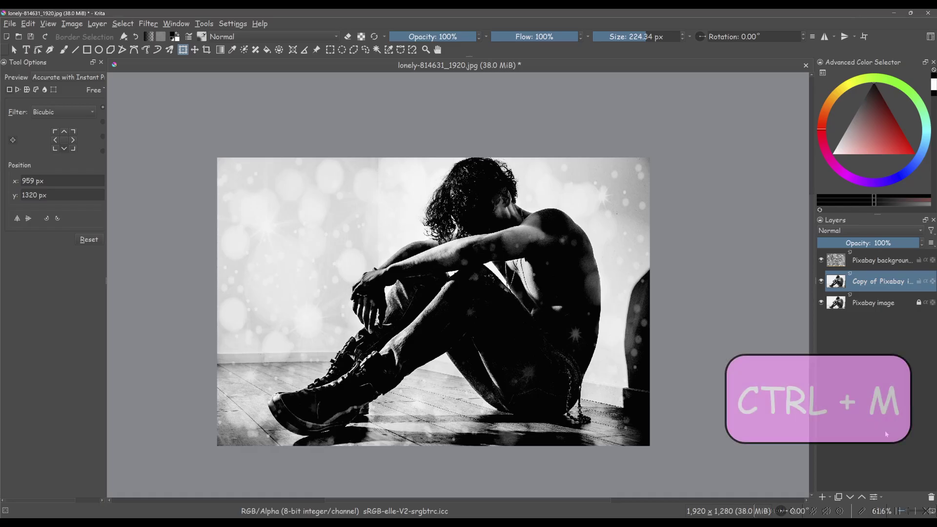
pyautogui.hotkey('ctrl', 'm')
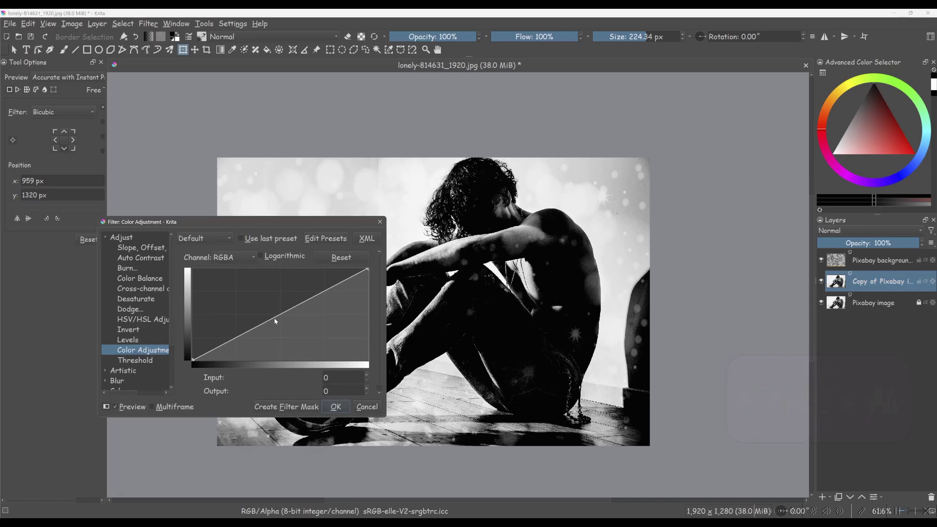
pyautogui.moveTo(282, 317); pyautogui.dragTo(239, 323)
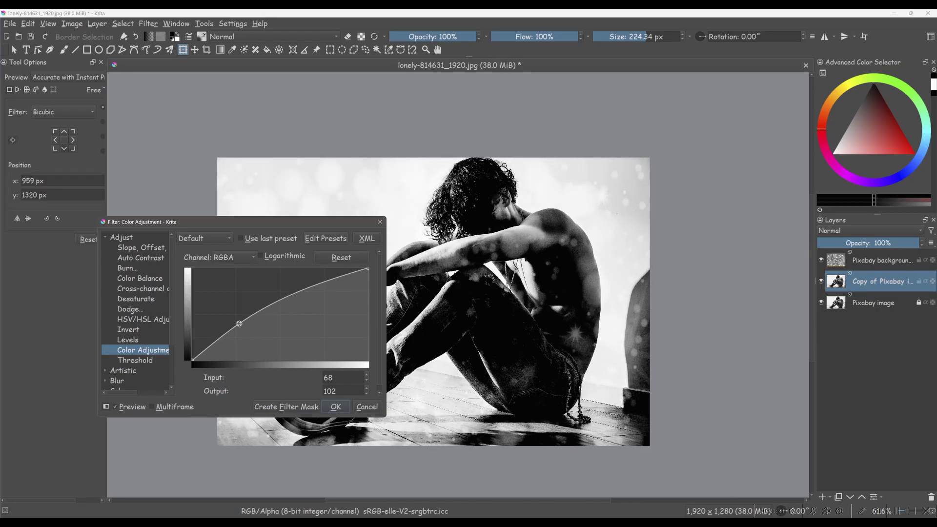
pyautogui.click(340, 409)
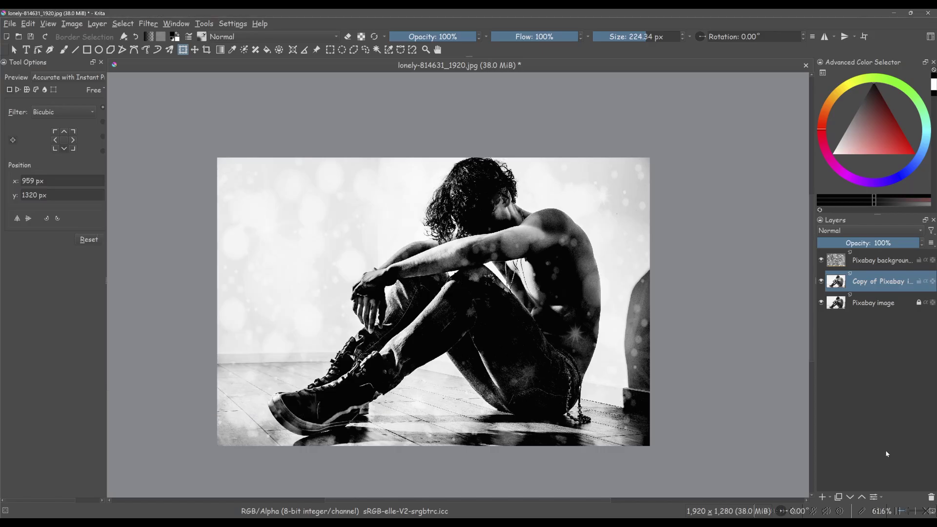
# Raise the copied photo's midtone gamma to about 1.358 in Levels
pyautogui.hotkey('ctrl', 'l')
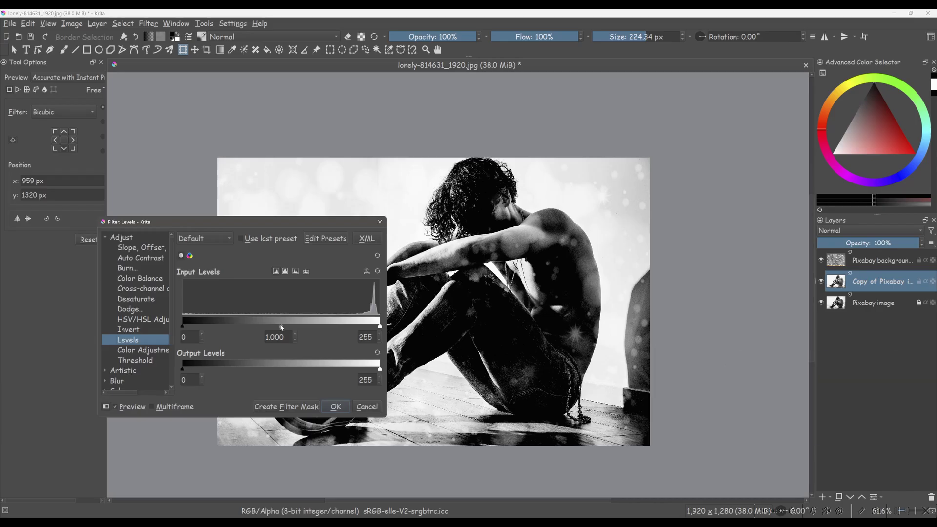
pyautogui.moveTo(281, 328); pyautogui.dragTo(260, 329)
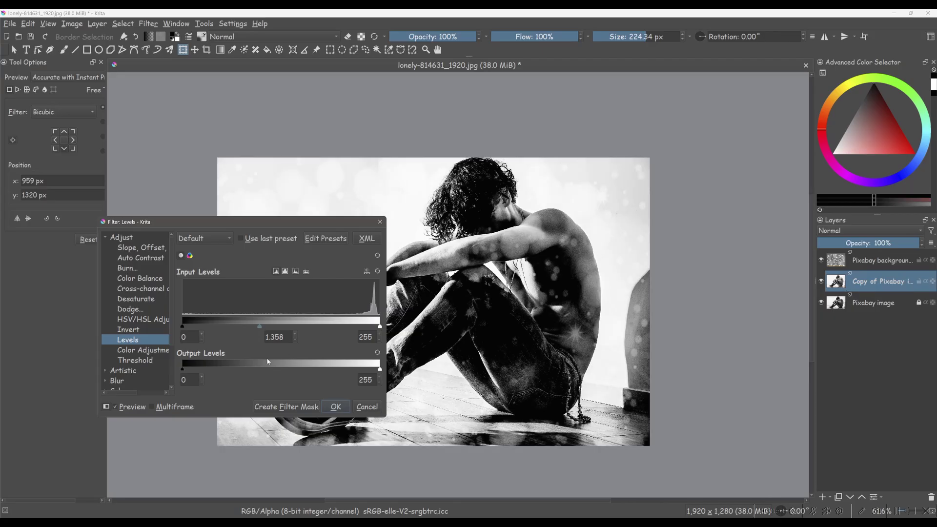
pyautogui.moveTo(289, 223); pyautogui.dragTo(213, 194)
pyautogui.click(261, 378)
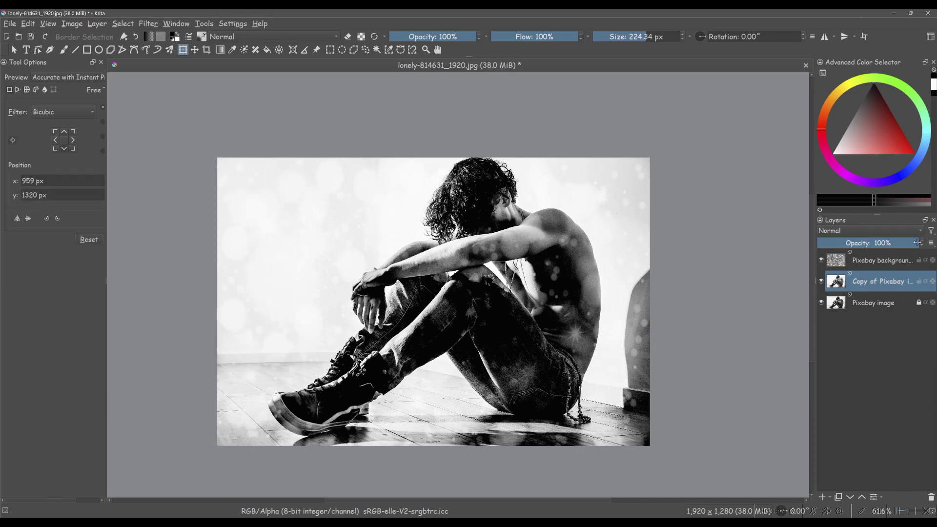
# Toggle the Burn-mode bokeh layer off and back on to compare it over the brightened copy
pyautogui.click(821, 261)
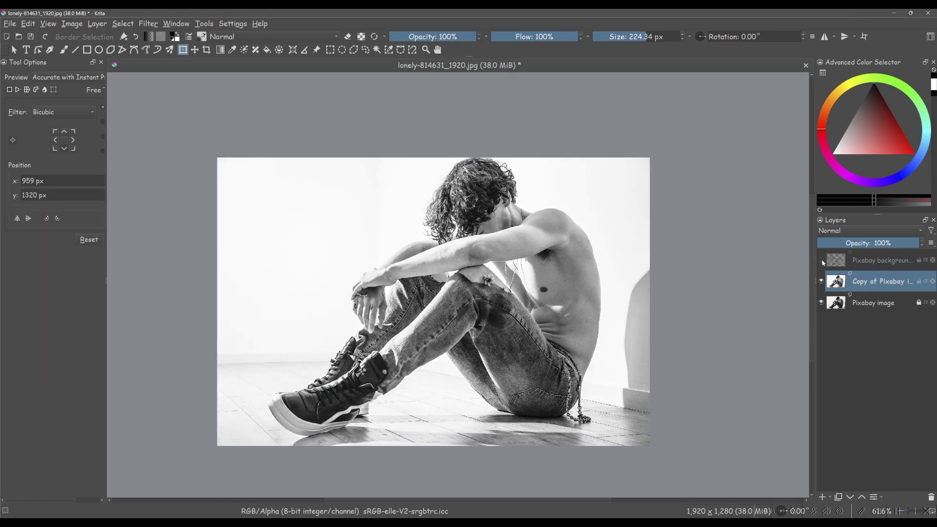
pyautogui.click(821, 261)
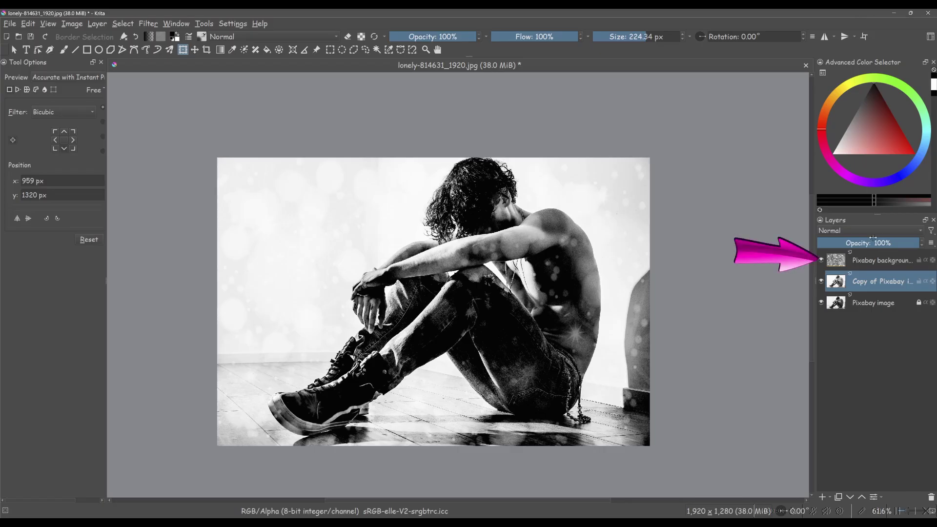
# Add a Gradient fill layer above the bokeh background layer
pyautogui.click(869, 263)
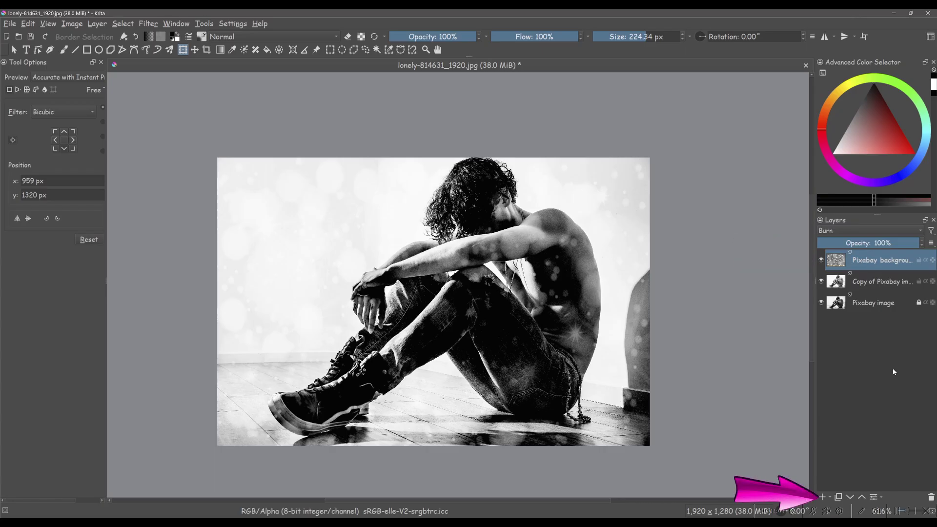
pyautogui.click(829, 500)
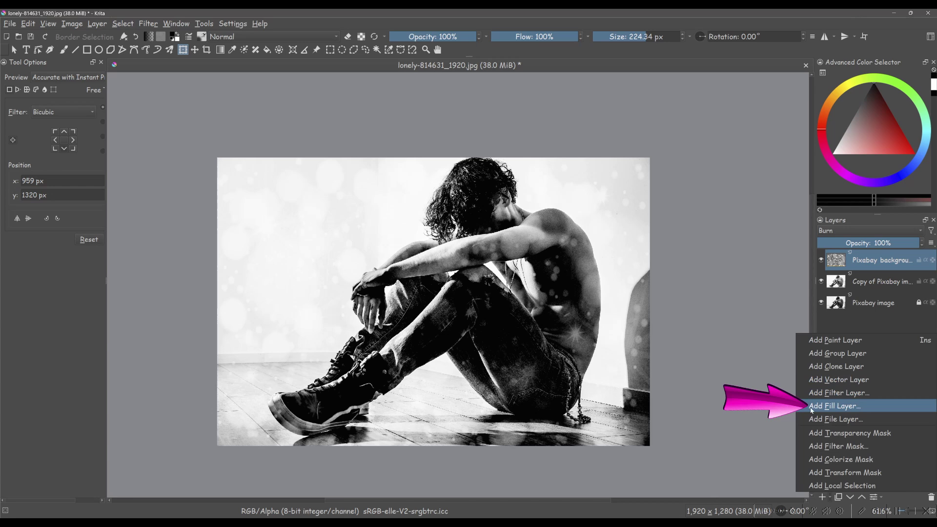
pyautogui.click(860, 405)
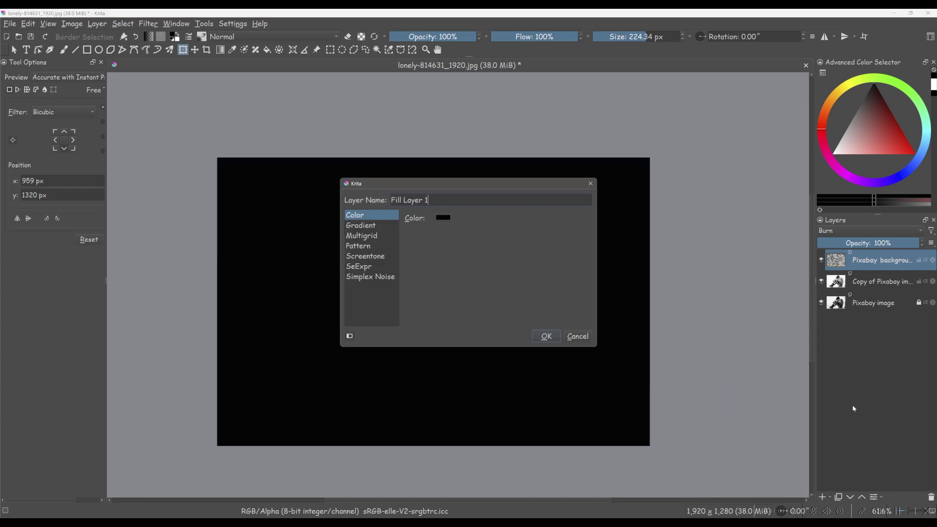
pyautogui.click(363, 227)
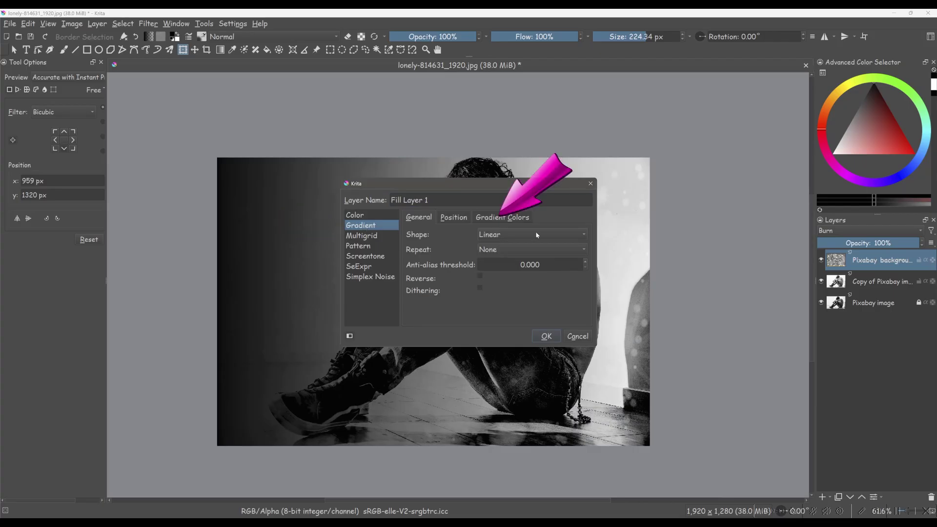
# Widen the fill layer settings and browse the gradient presets under Gradient Colors
pyautogui.click(491, 219)
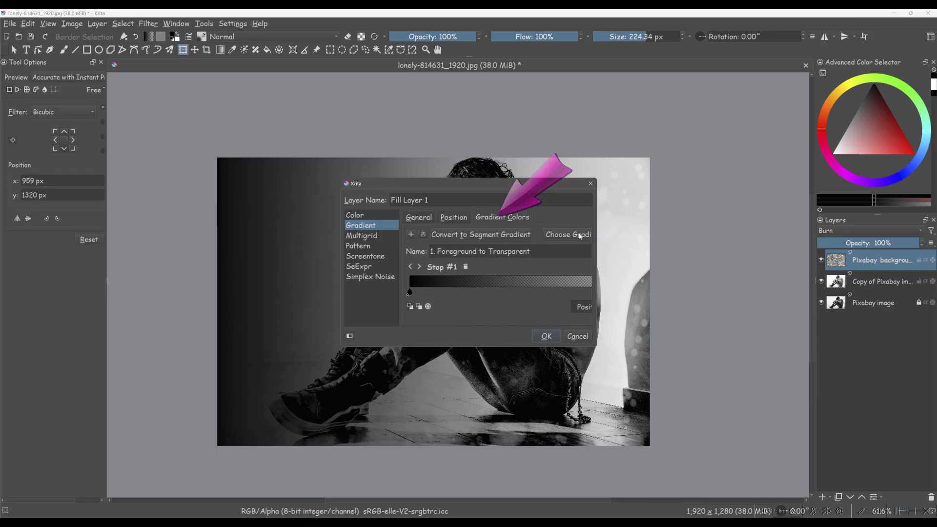
pyautogui.moveTo(596, 229); pyautogui.dragTo(696, 229)
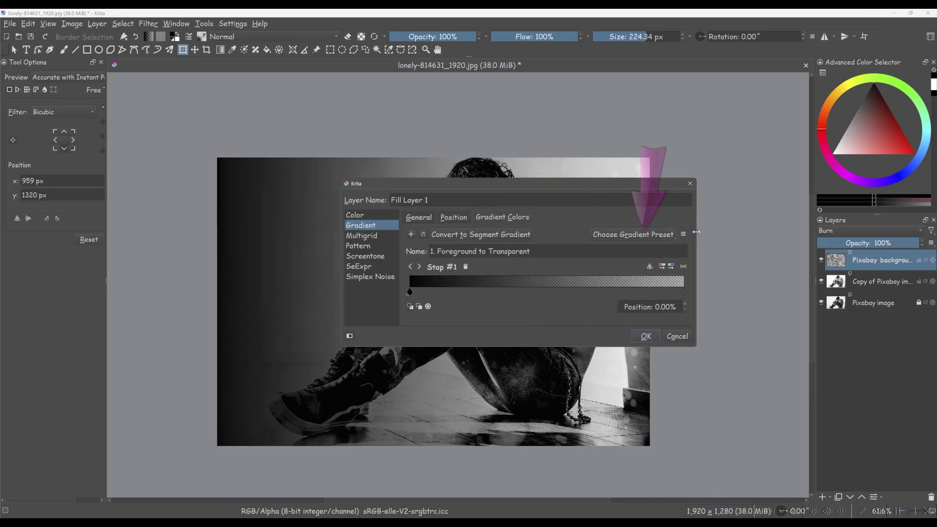
pyautogui.click(621, 235)
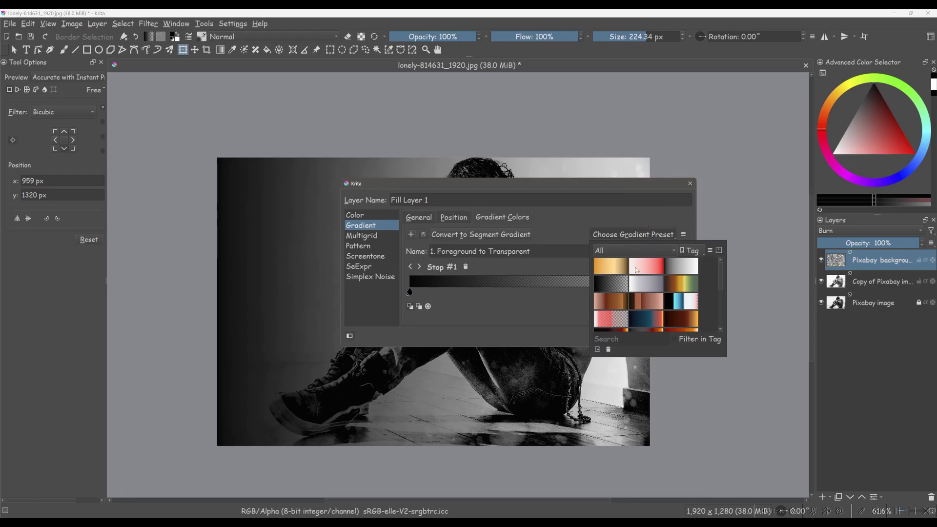
pyautogui.scroll(-5, 645, 295)
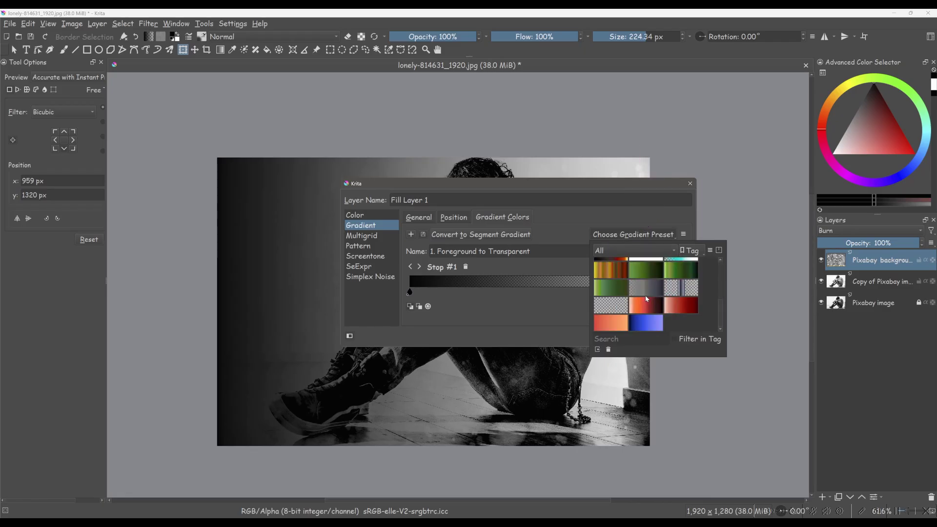
pyautogui.scroll(3, 642, 300)
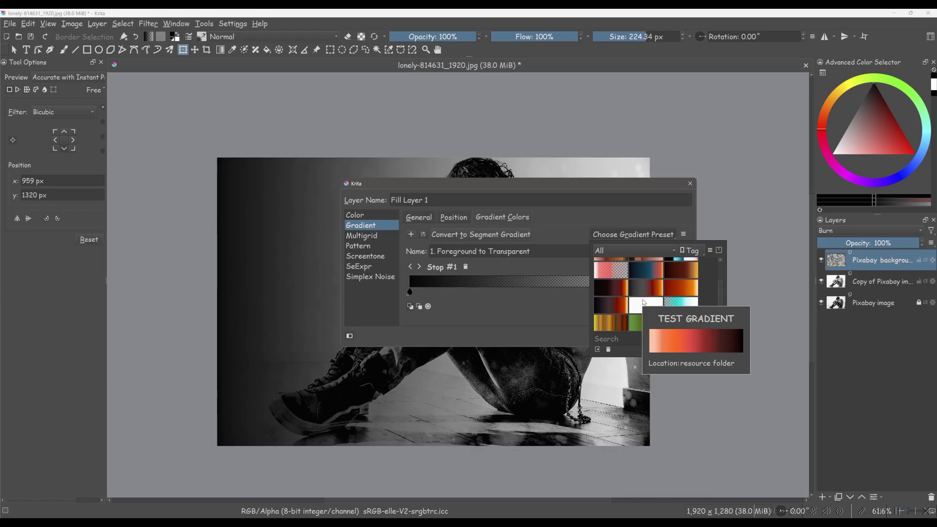
pyautogui.scroll(3, 643, 303)
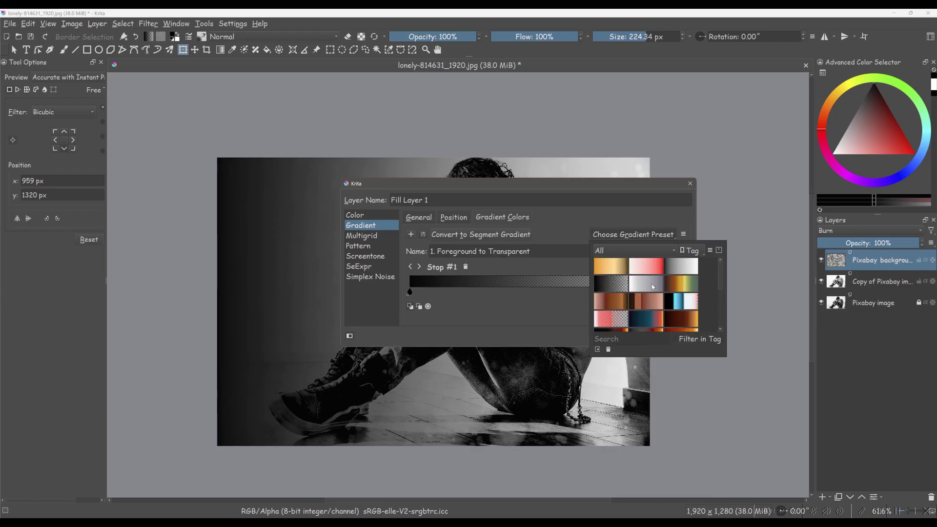
pyautogui.scroll(-3, 639, 281)
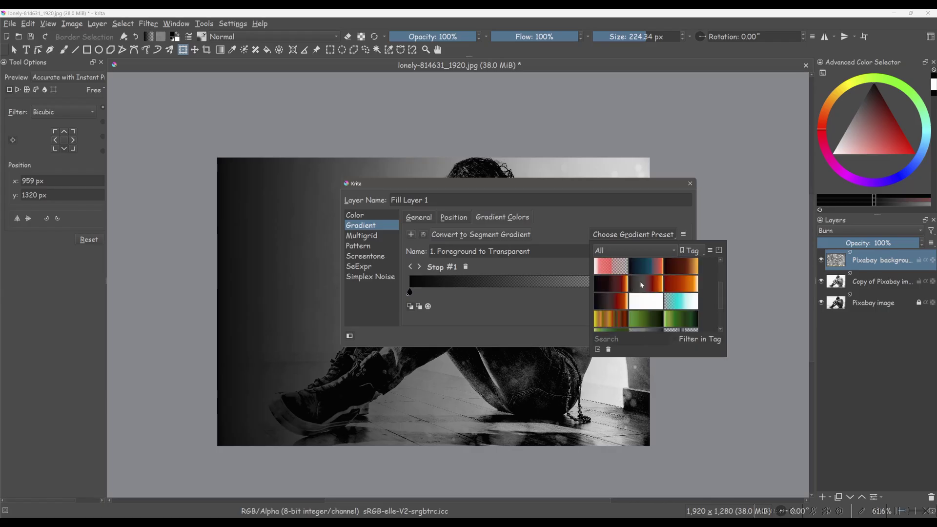
# Apply the GPS Fire Incandescent preset and move its middle stops to about 21% and 70%
pyautogui.click(678, 282)
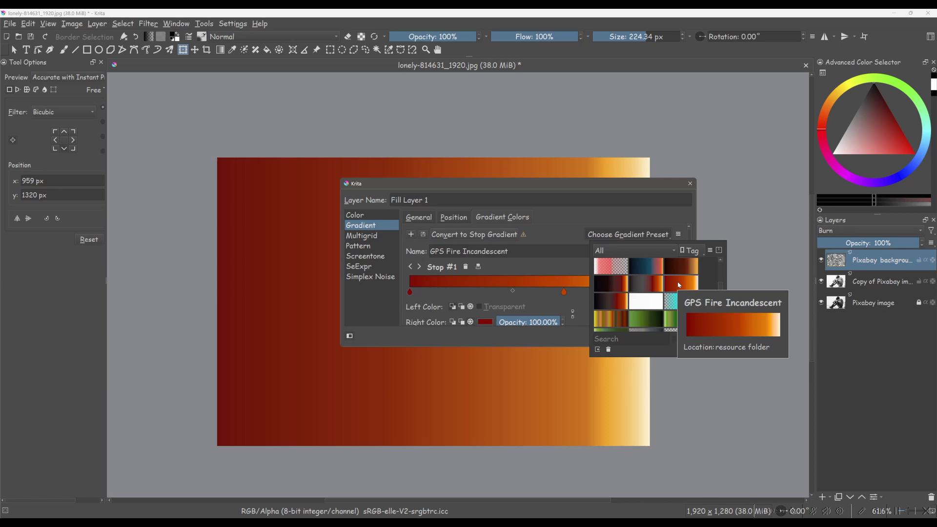
pyautogui.click(743, 205)
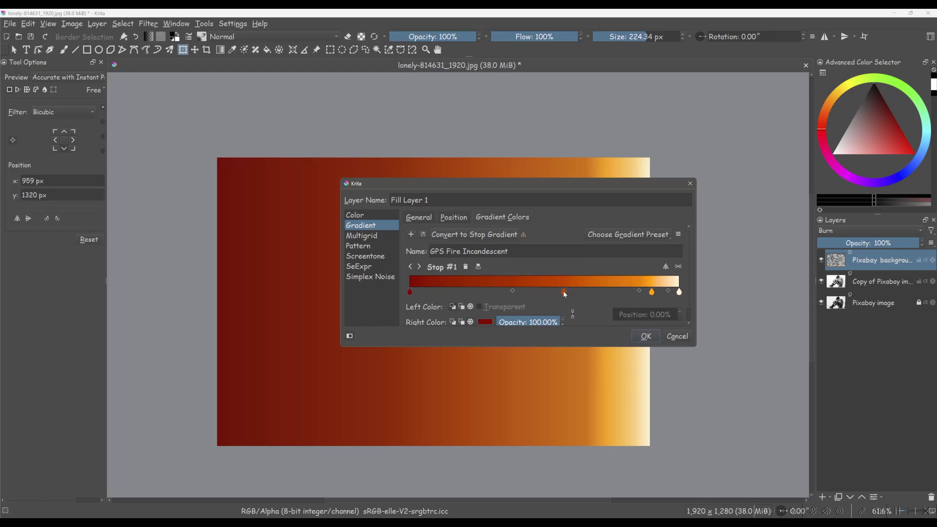
pyautogui.moveTo(564, 292); pyautogui.dragTo(468, 291)
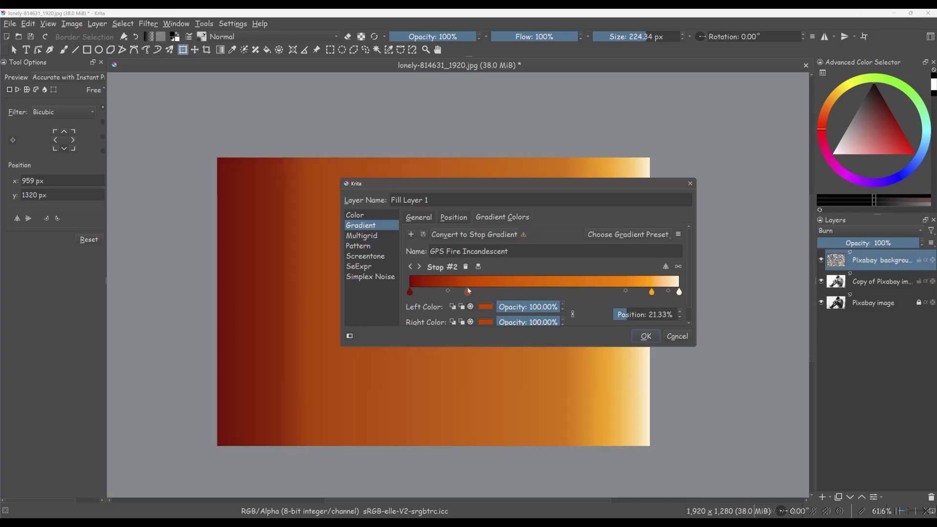
pyautogui.moveTo(651, 292); pyautogui.dragTo(600, 290)
pyautogui.click(537, 286)
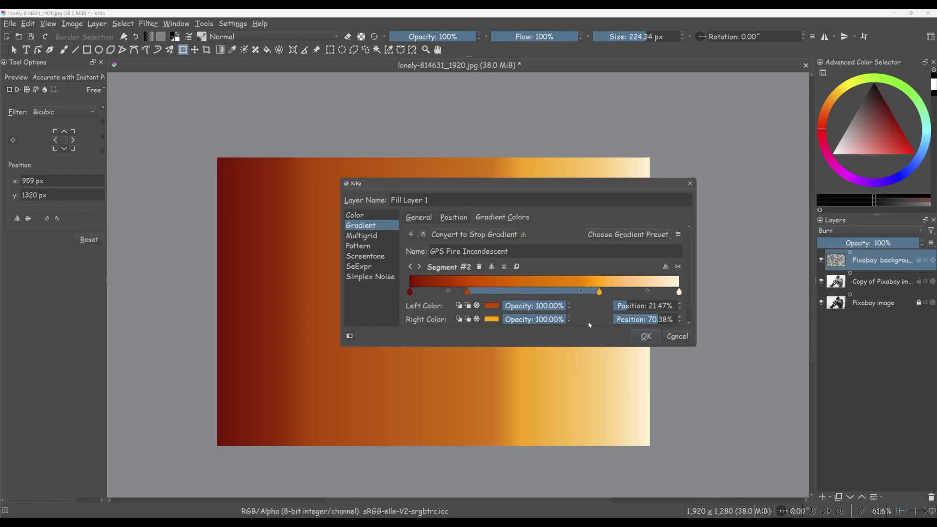
# Create the gradient as Fill Layer 1, blended in Burn mode at 27% opacity
pyautogui.click(647, 337)
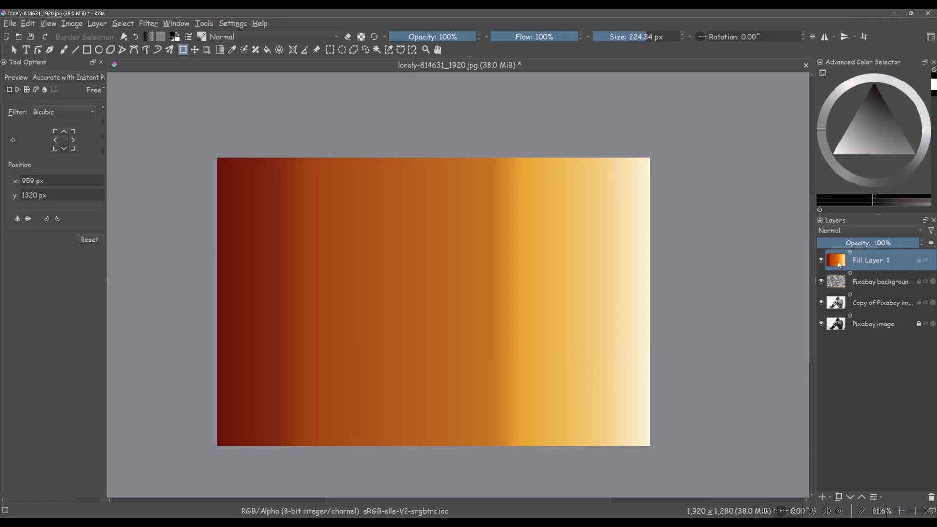
pyautogui.click(840, 232)
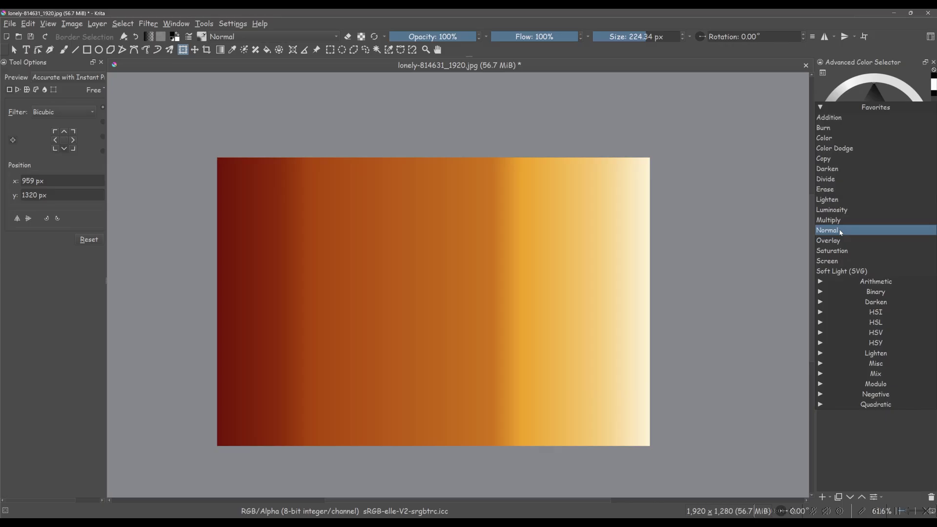
pyautogui.click(826, 128)
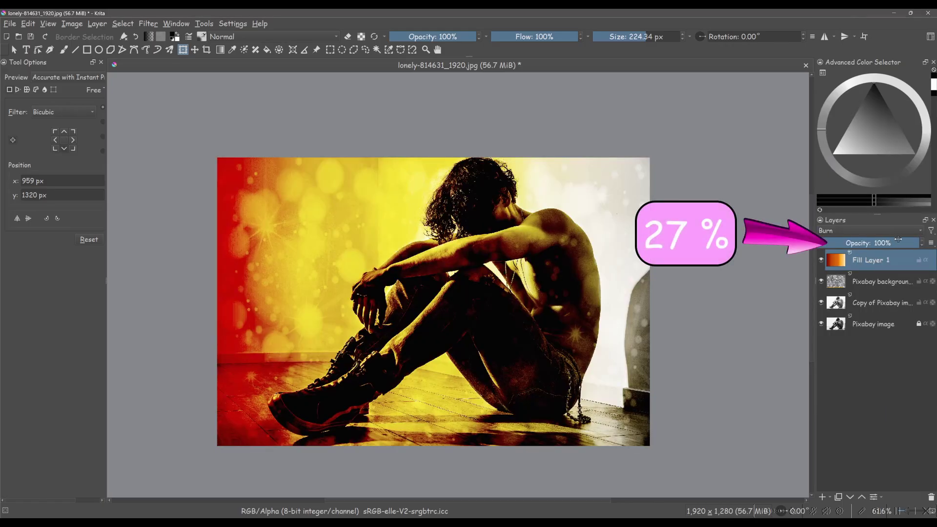
pyautogui.moveTo(901, 242); pyautogui.dragTo(842, 242)
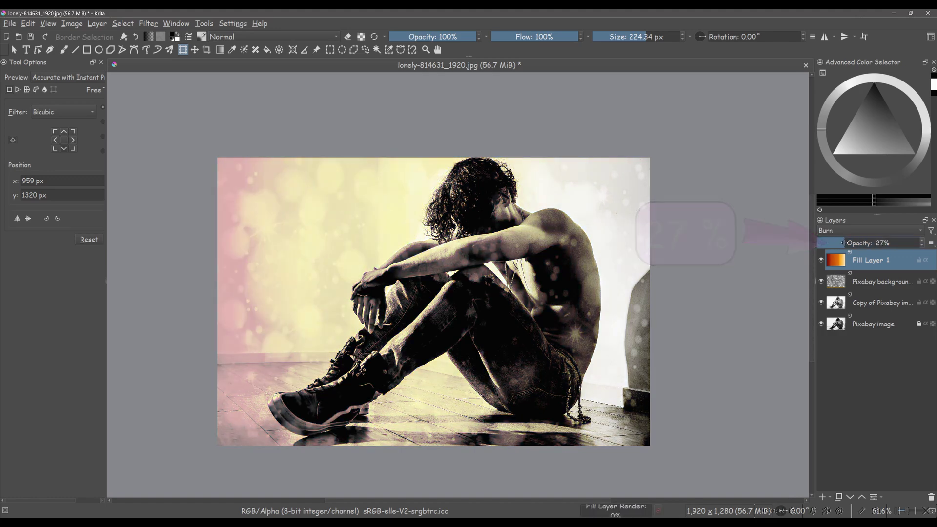